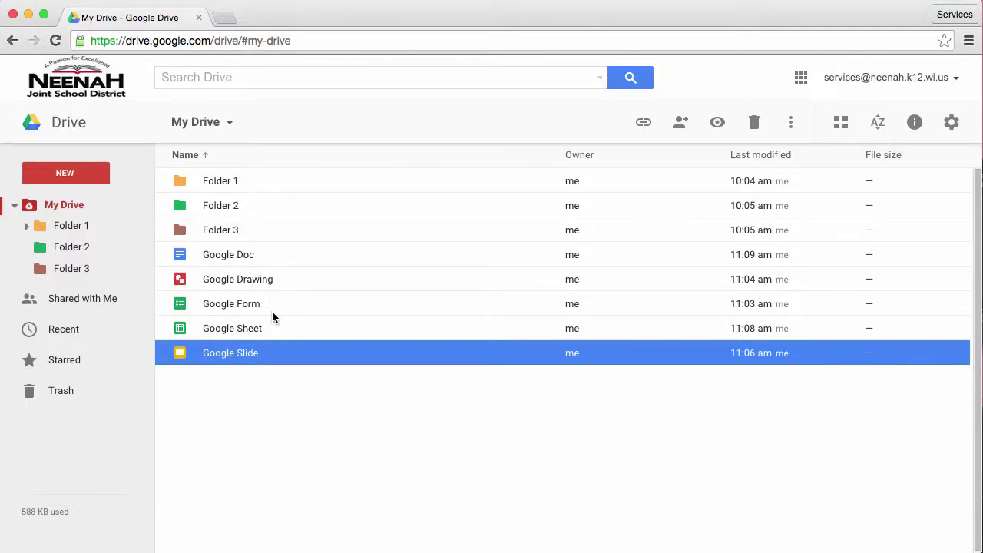
- Open the Google Doc, Google Drawing, Google Form, Google Sheet and Google Slide files from My Drive
{"action": "left_click", "coordinate": [273, 373]}
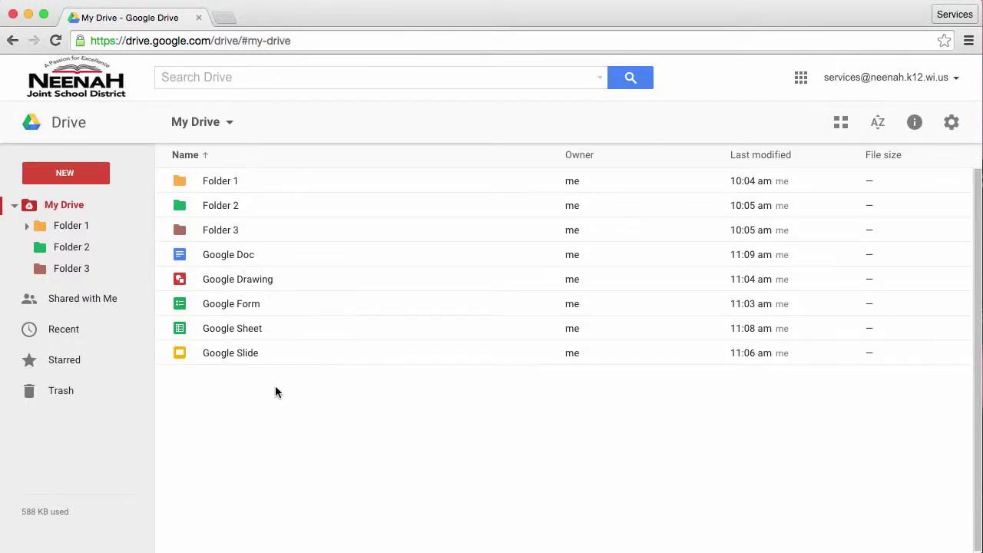
{"action": "double_click", "coordinate": [238, 259]}
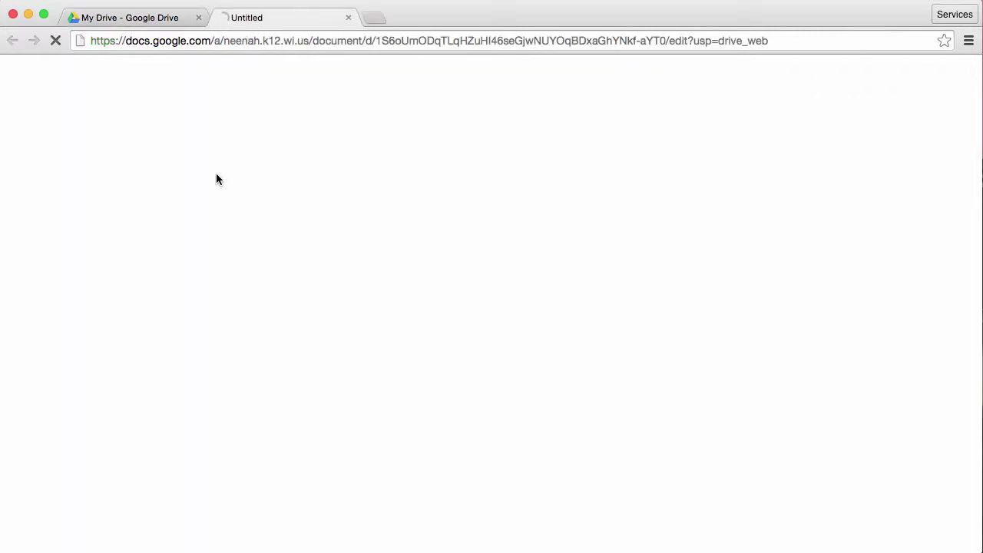
{"action": "left_click", "coordinate": [154, 21]}
{"action": "left_click", "coordinate": [206, 281]}
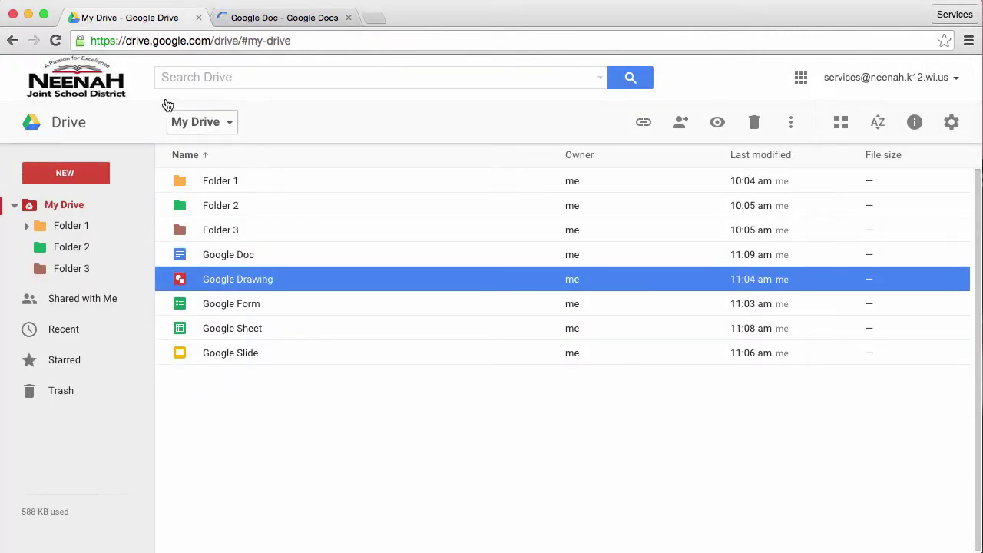
{"action": "double_click", "coordinate": [228, 283]}
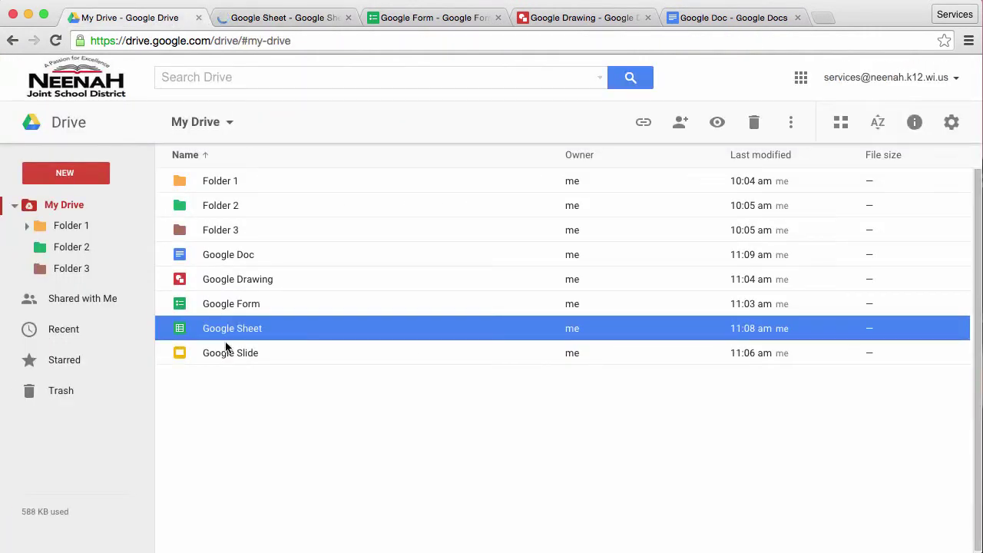
{"action": "double_click", "coordinate": [228, 353]}
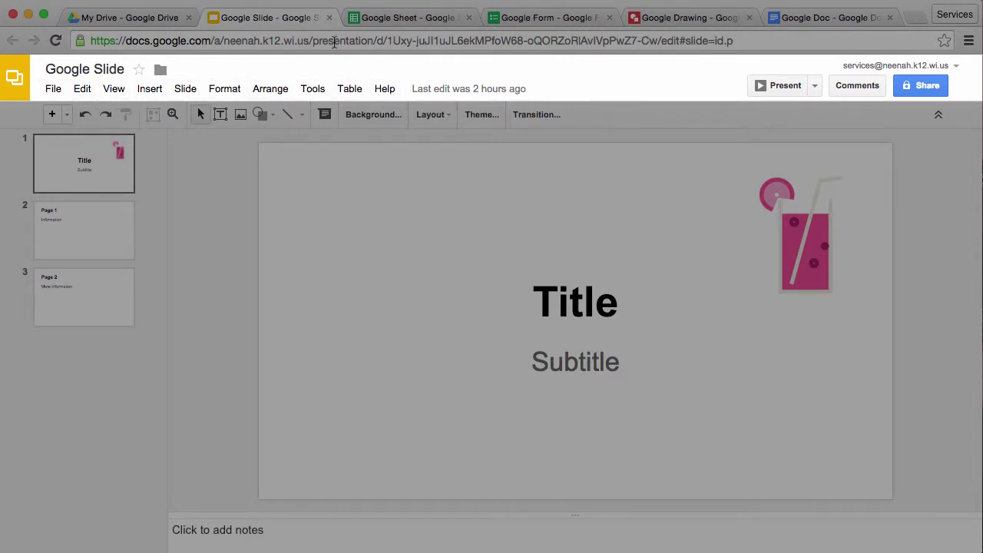
- Compare the header areas and available commands of the Google Sheet, Google Form, Google Drawing and Google Doc files
{"action": "left_click", "coordinate": [400, 19]}
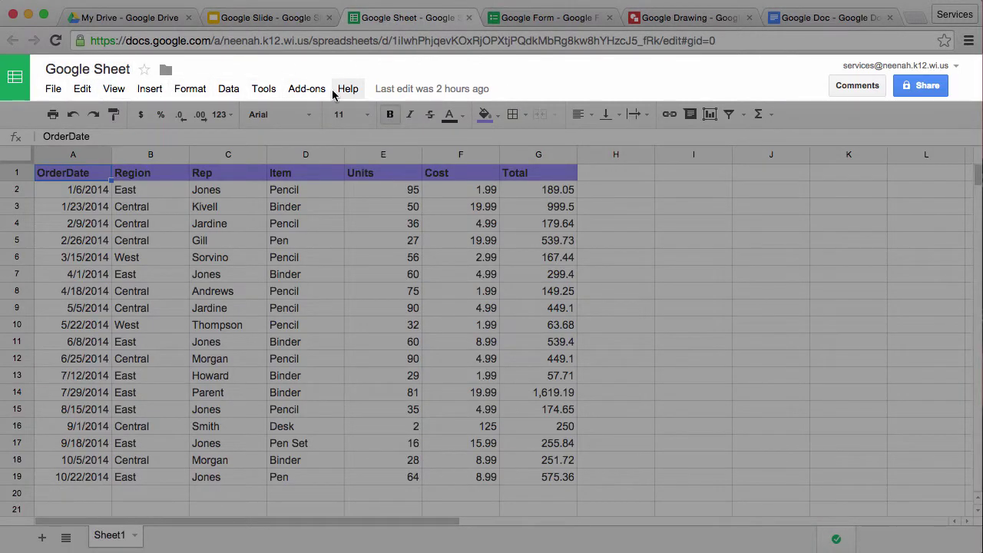
{"action": "left_click", "coordinate": [544, 21]}
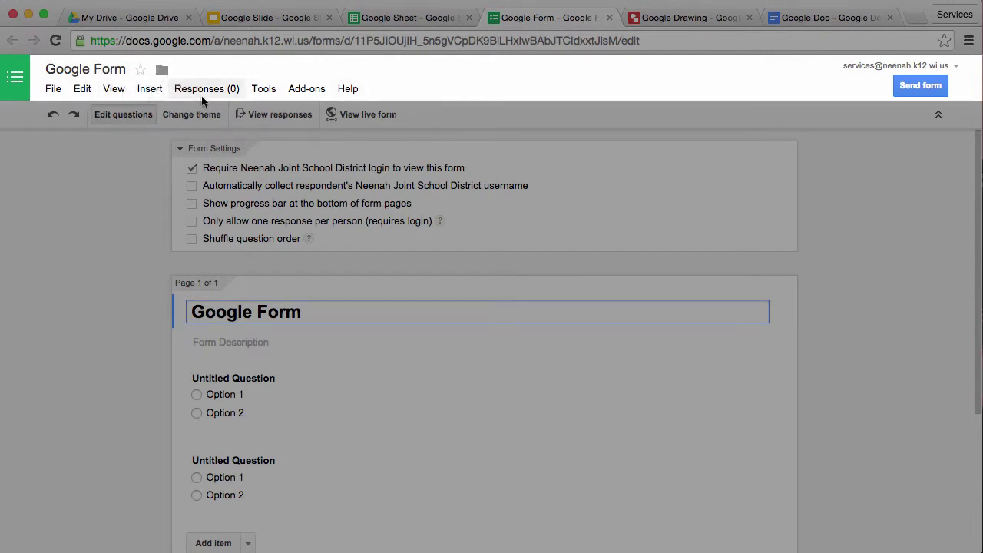
{"action": "left_click", "coordinate": [715, 16]}
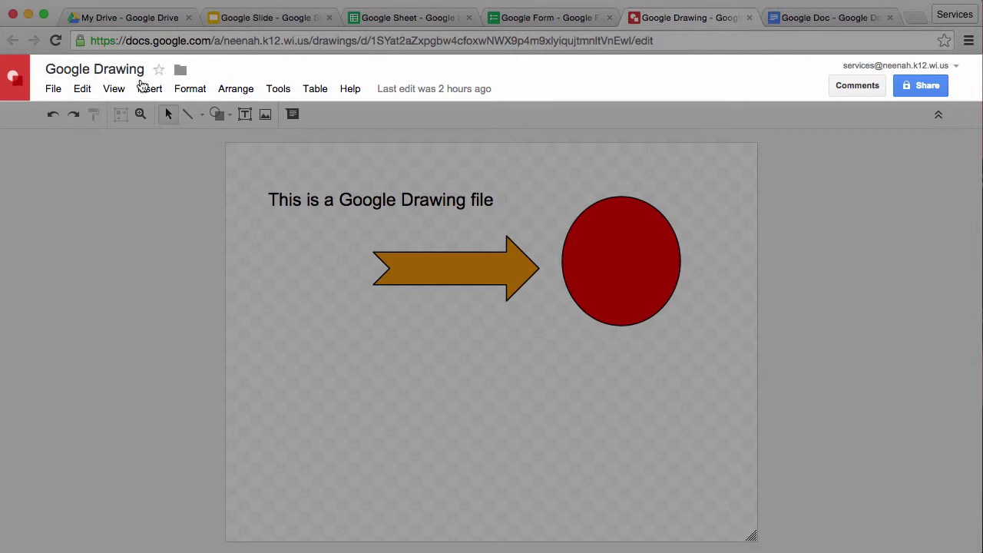
{"action": "left_click", "coordinate": [822, 19]}
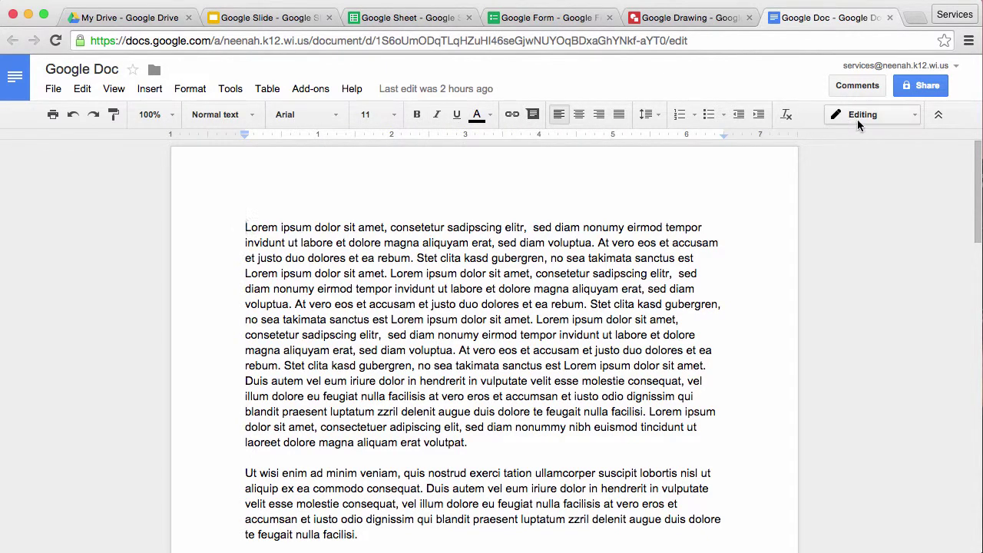
- Change the fill of the red circle in the Google Drawing file to light yellow
{"action": "left_click", "coordinate": [702, 24]}
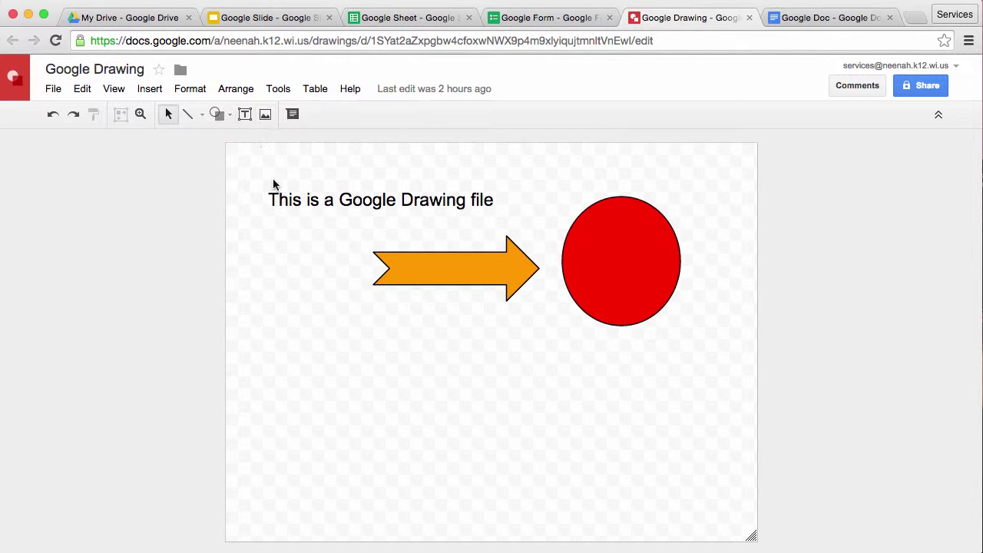
{"action": "left_click", "coordinate": [304, 247]}
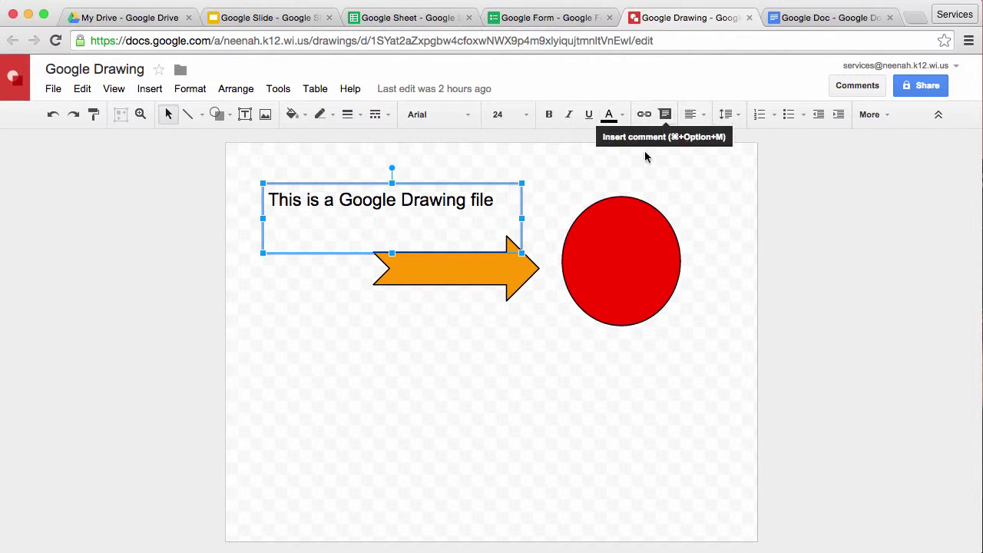
{"action": "left_click", "coordinate": [634, 275]}
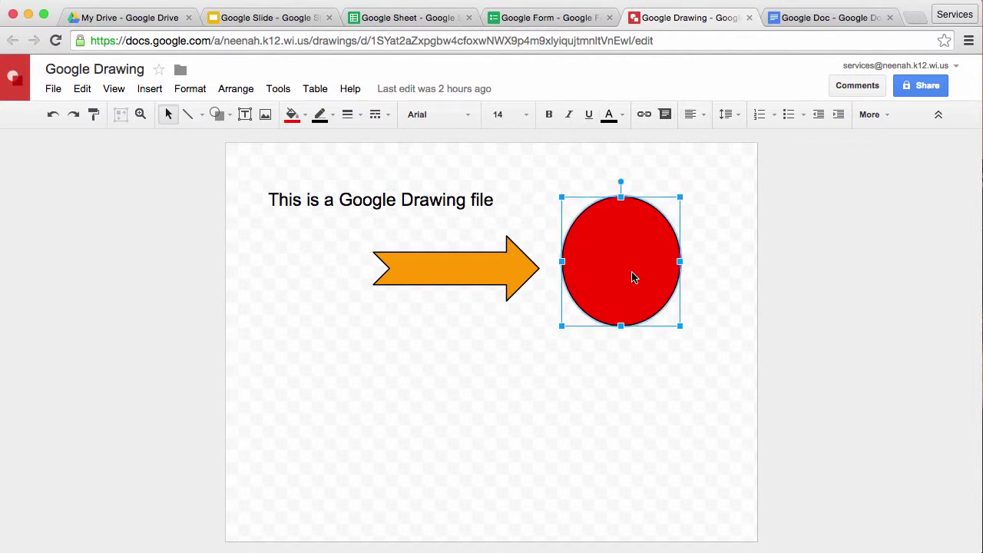
{"action": "left_click", "coordinate": [292, 114]}
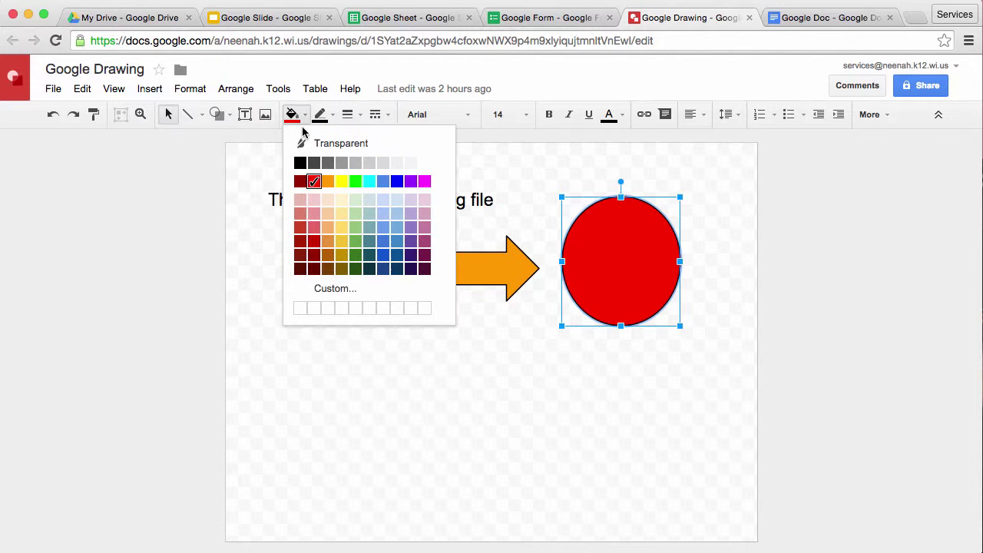
{"action": "left_click", "coordinate": [341, 216]}
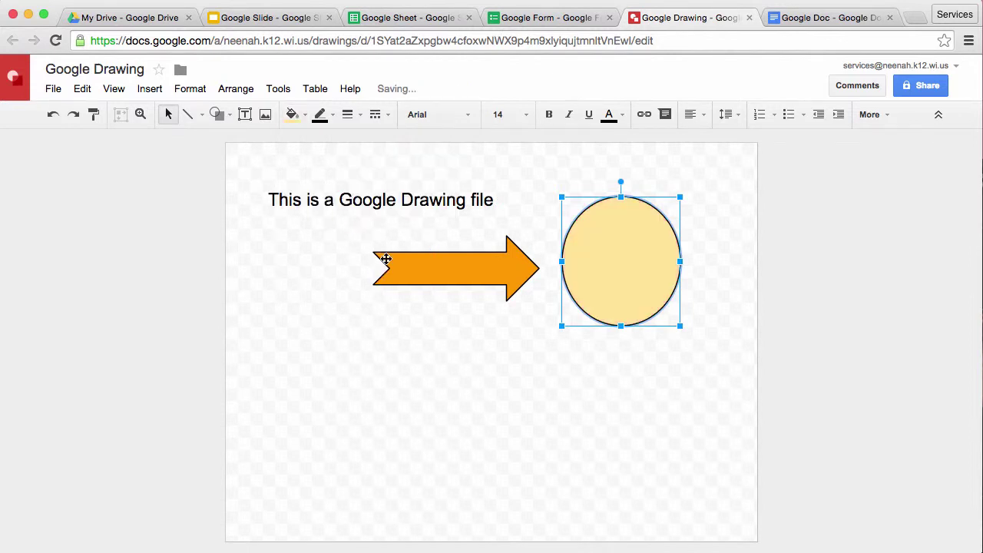
- Move the orange arrow lower in the drawing and reshape it with a larger head and a shorter, thinner shaft
{"action": "left_click_drag", "start_coordinate": [386, 259], "coordinate": [316, 336]}
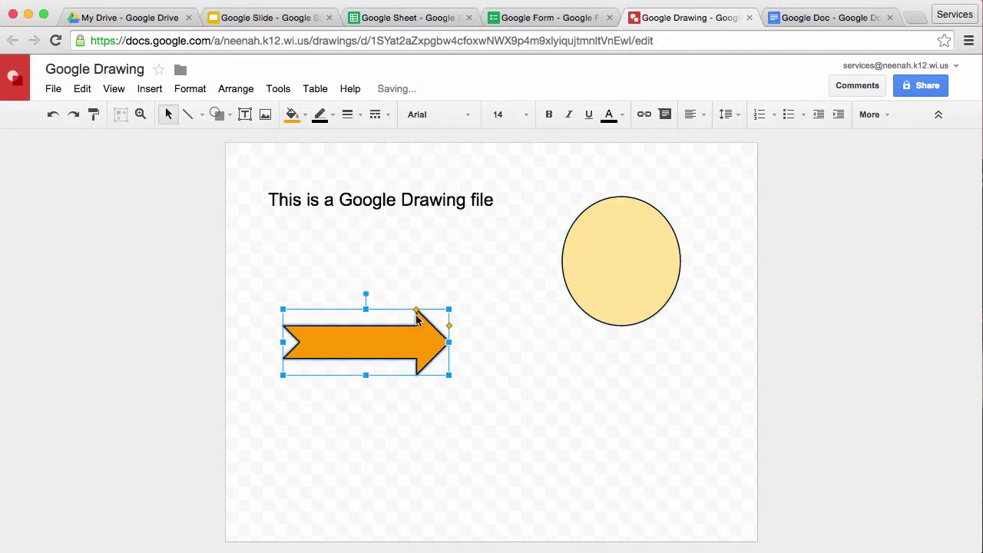
{"action": "left_click_drag", "start_coordinate": [449, 307], "coordinate": [456, 326]}
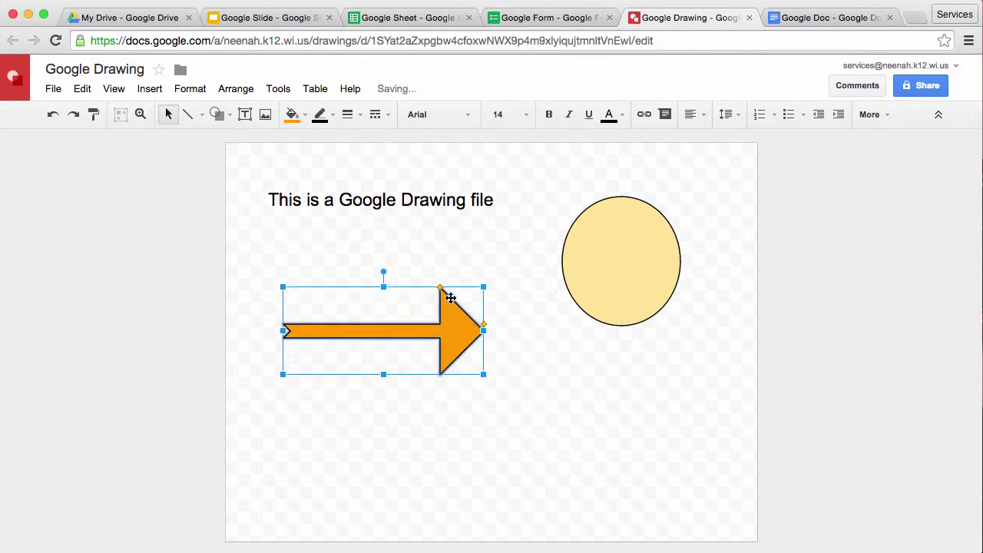
{"action": "left_click_drag", "start_coordinate": [440, 288], "coordinate": [386, 296]}
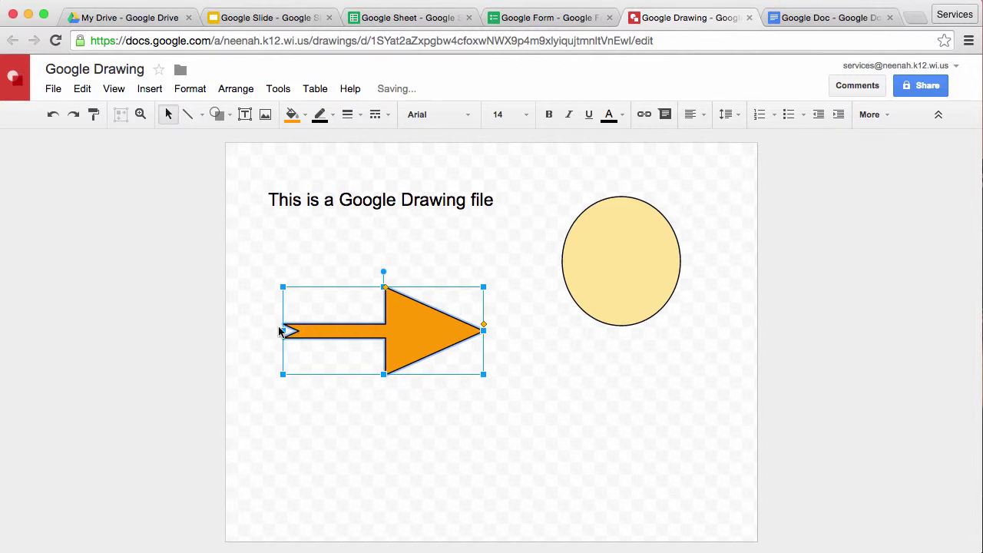
{"action": "left_click_drag", "start_coordinate": [281, 330], "coordinate": [316, 332]}
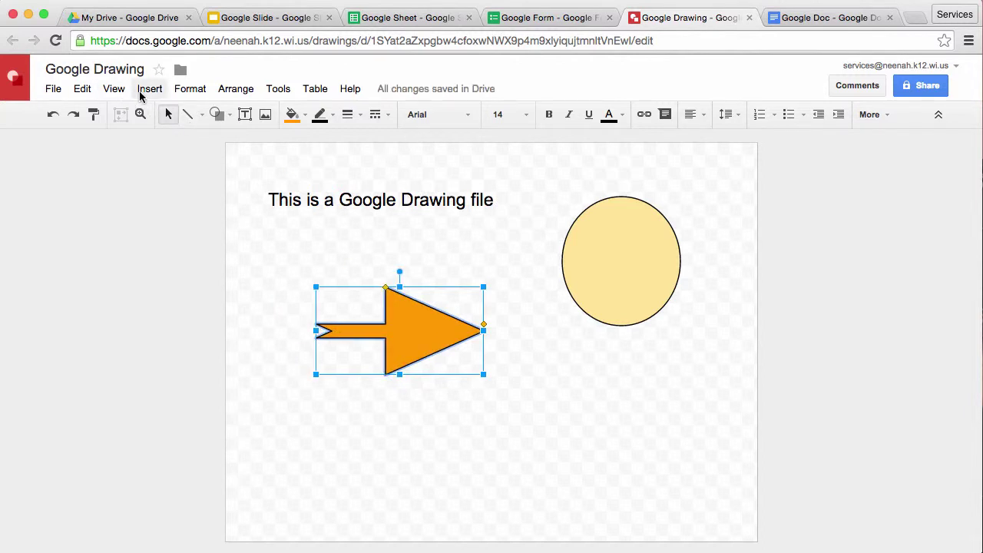
- Insert word art reading "Hello" and place it just below the orange arrow
{"action": "left_click", "coordinate": [148, 90]}
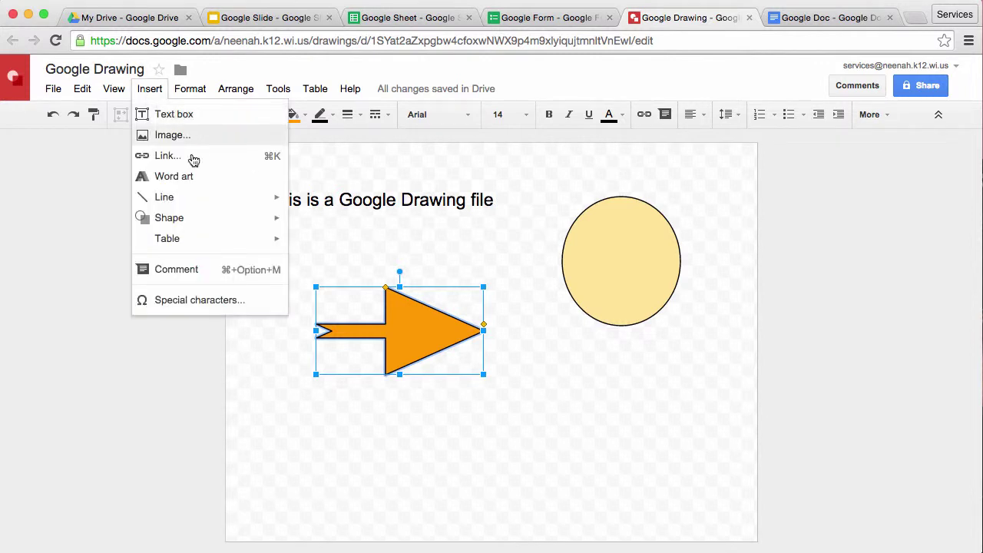
{"action": "left_click", "coordinate": [198, 179]}
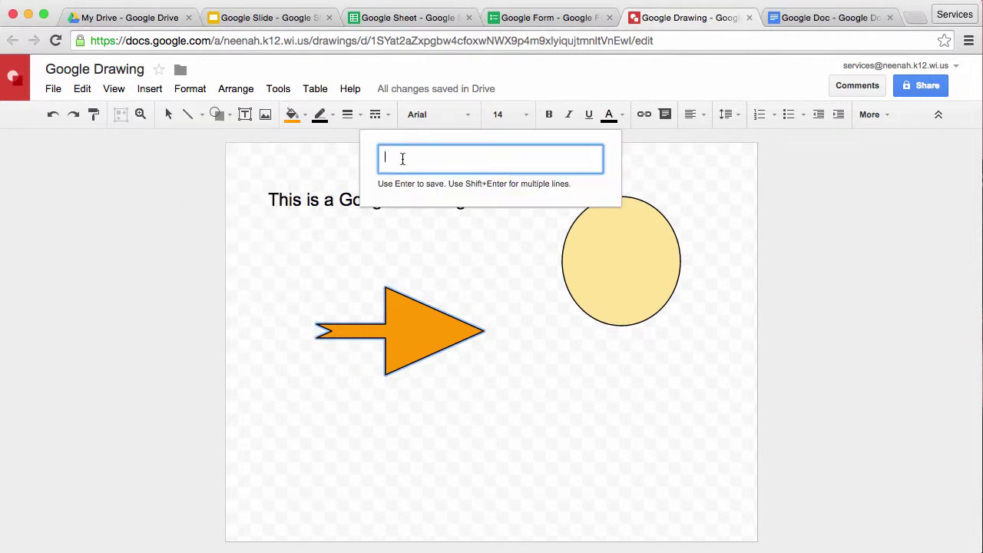
{"action": "type", "text": "Hello"}
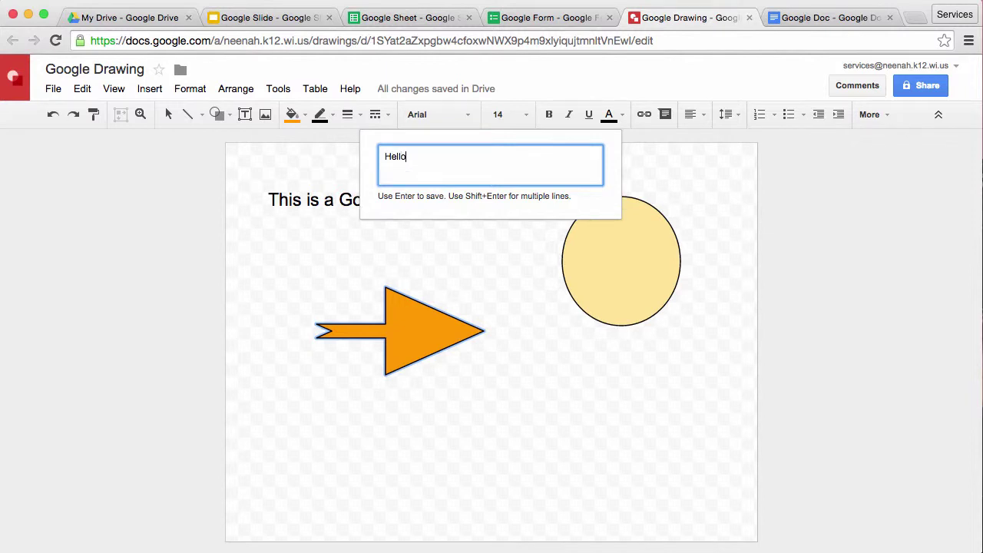
{"action": "key", "text": "Return"}
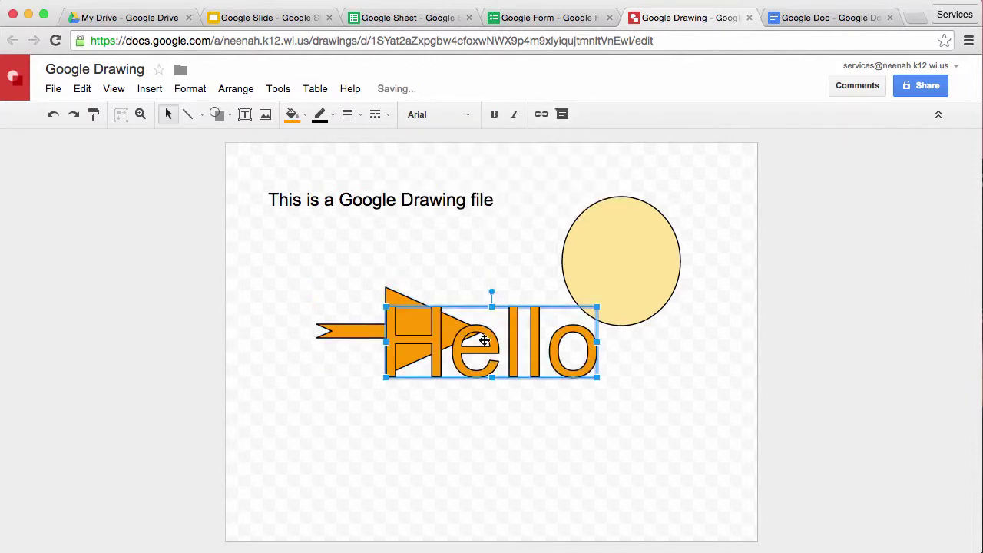
{"action": "left_click_drag", "start_coordinate": [487, 336], "coordinate": [474, 409]}
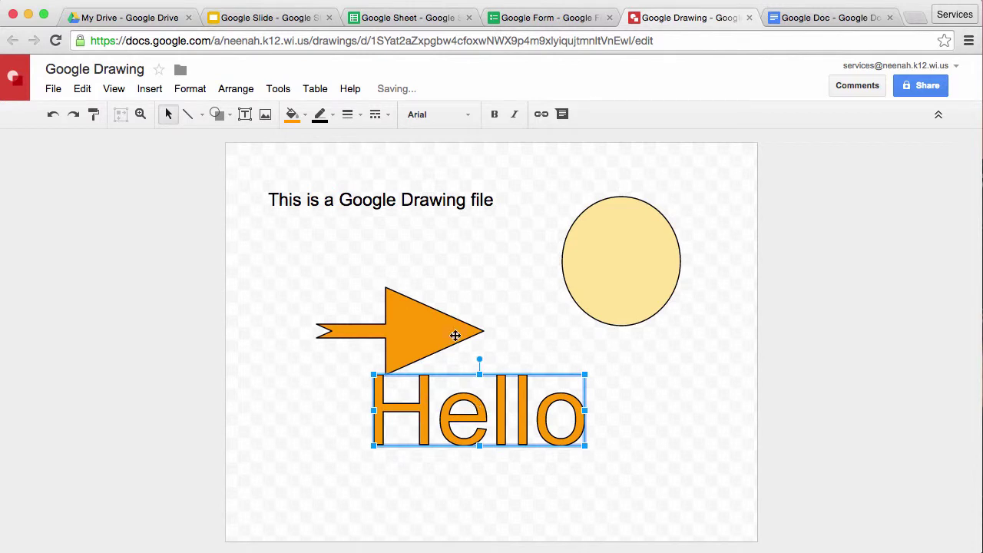
- Give the "Hello" word art a red fill and a blue outline
{"action": "left_click", "coordinate": [293, 116]}
{"action": "left_click", "coordinate": [308, 188]}
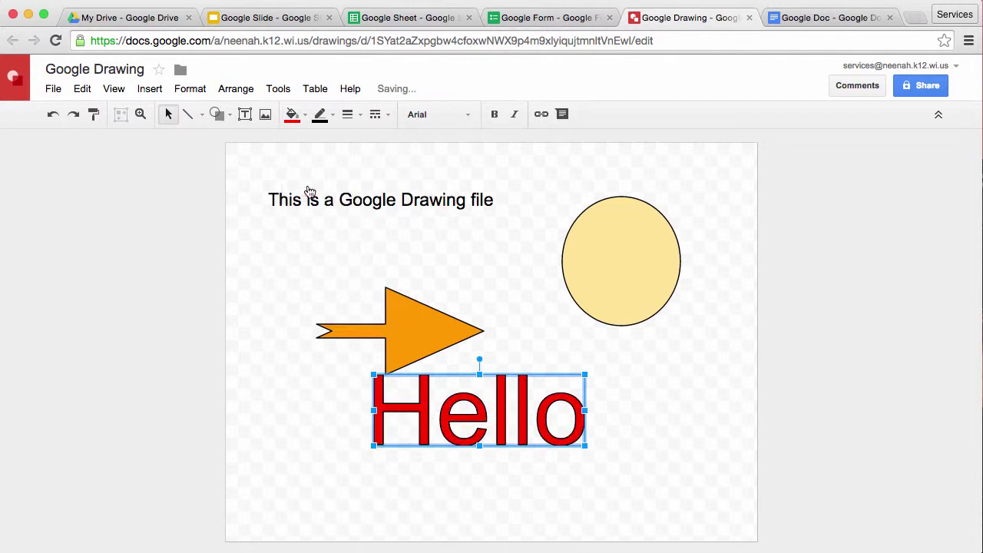
{"action": "left_click", "coordinate": [320, 115]}
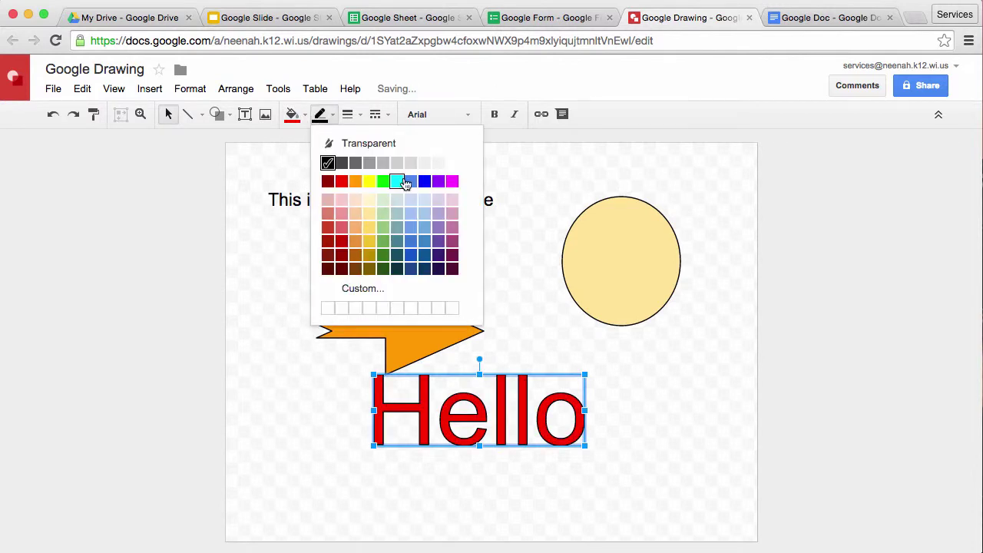
{"action": "left_click", "coordinate": [425, 182]}
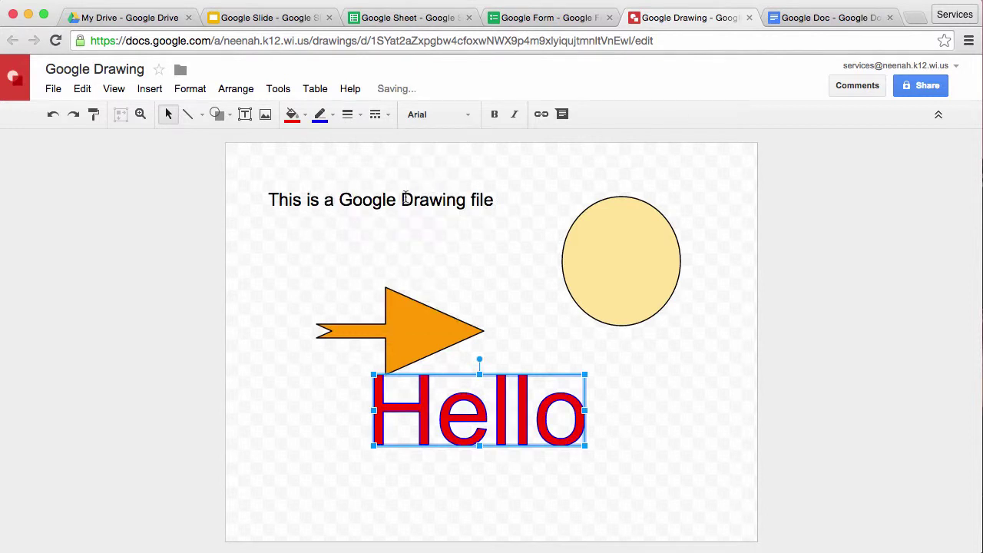
- Set the word art's font to Courier New and change its text to "World"
{"action": "left_click", "coordinate": [430, 115]}
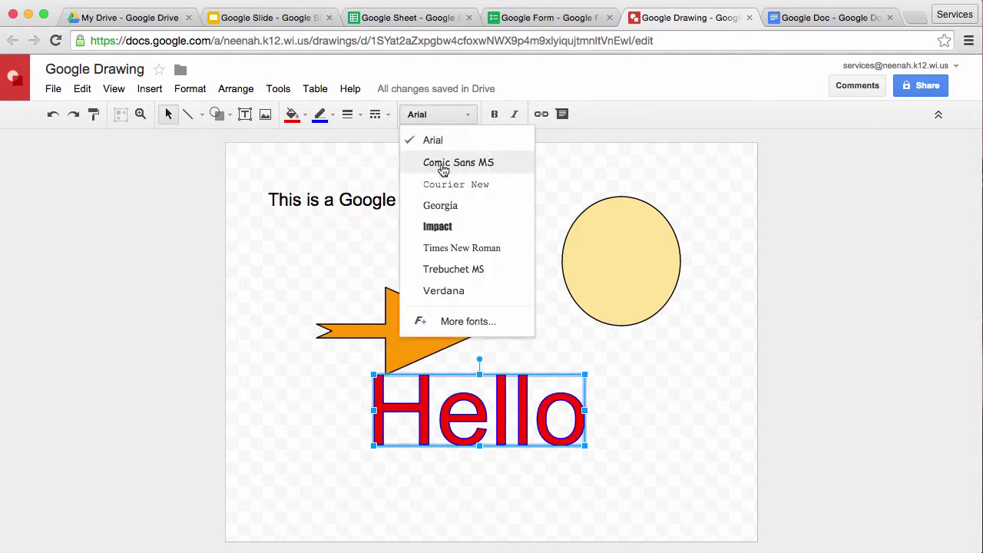
{"action": "left_click", "coordinate": [446, 193]}
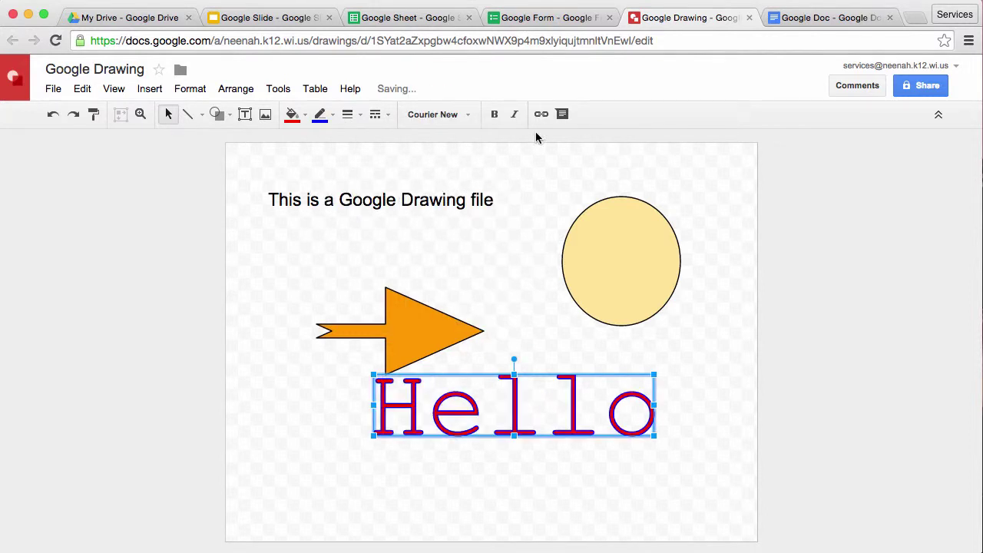
{"action": "double_click", "coordinate": [559, 428]}
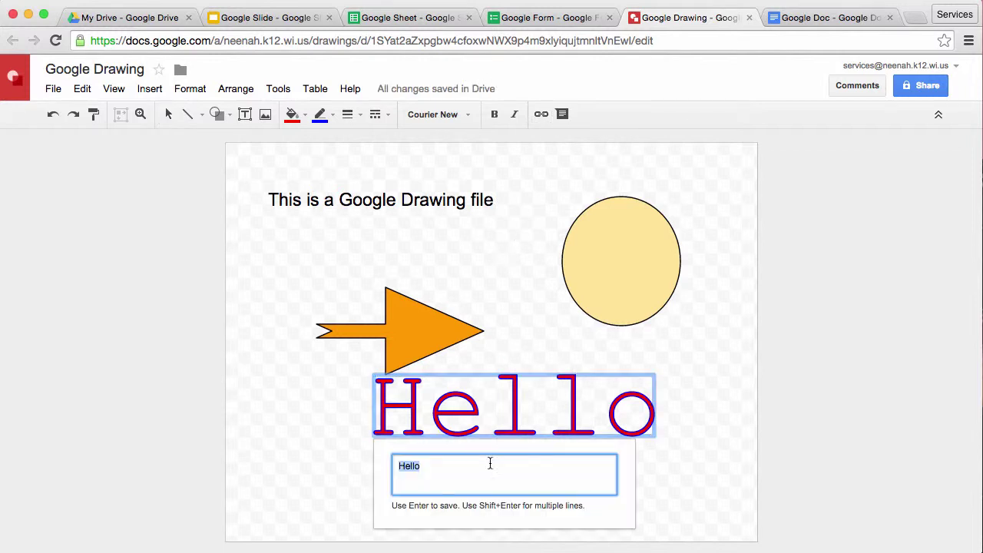
{"action": "type", "text": "World"}
{"action": "key", "text": "Return"}
{"action": "left_click", "coordinate": [508, 273]}
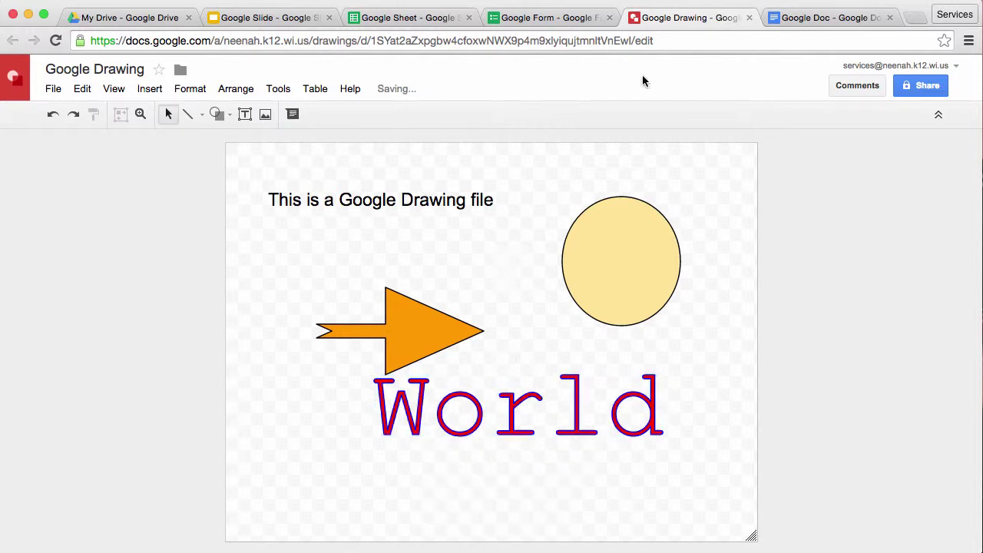
- Compare the Google Form's editing options with the Google Doc's, and examine the form's view and response commands
{"action": "left_click", "coordinate": [528, 23]}
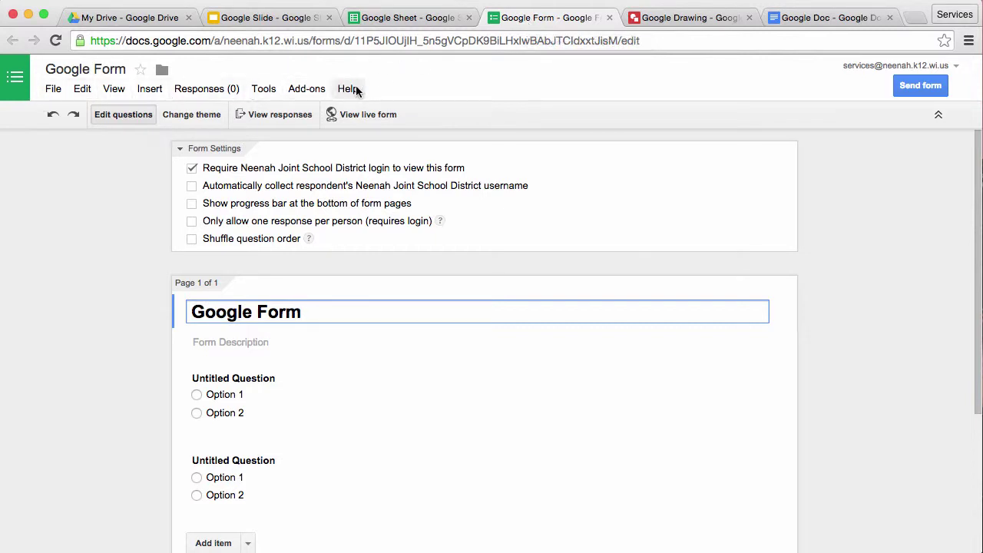
{"action": "left_click", "coordinate": [841, 20]}
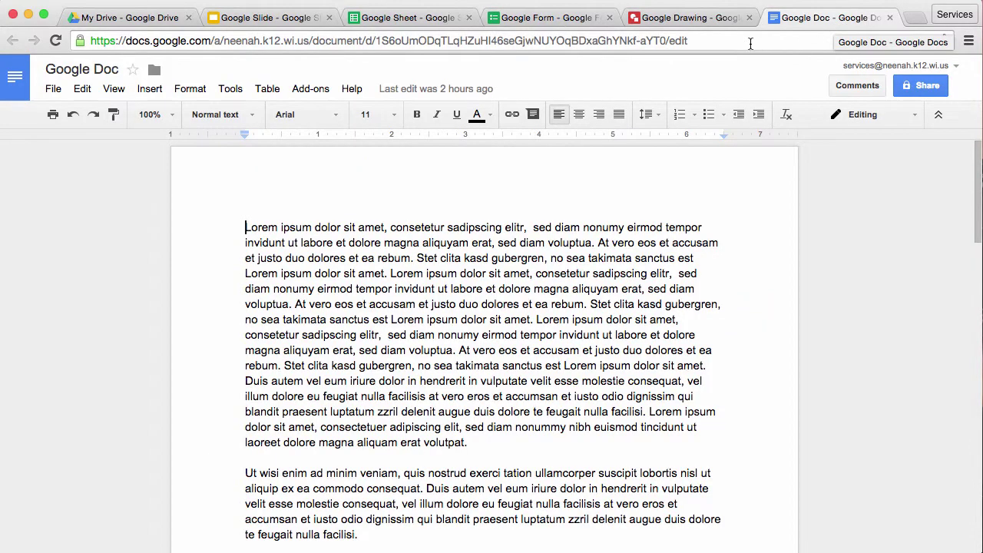
{"action": "left_click", "coordinate": [676, 15]}
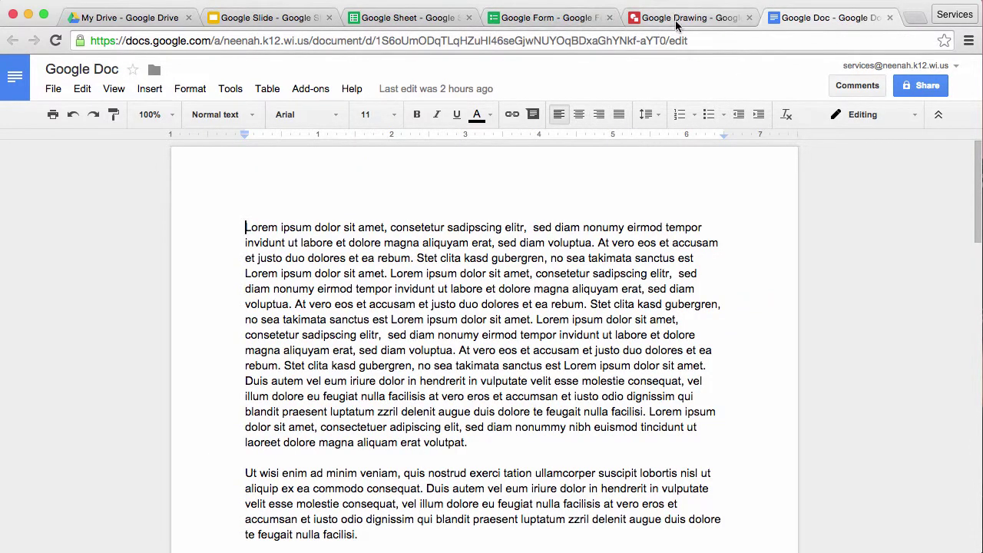
{"action": "left_click", "coordinate": [503, 21]}
{"action": "left_click", "coordinate": [150, 89]}
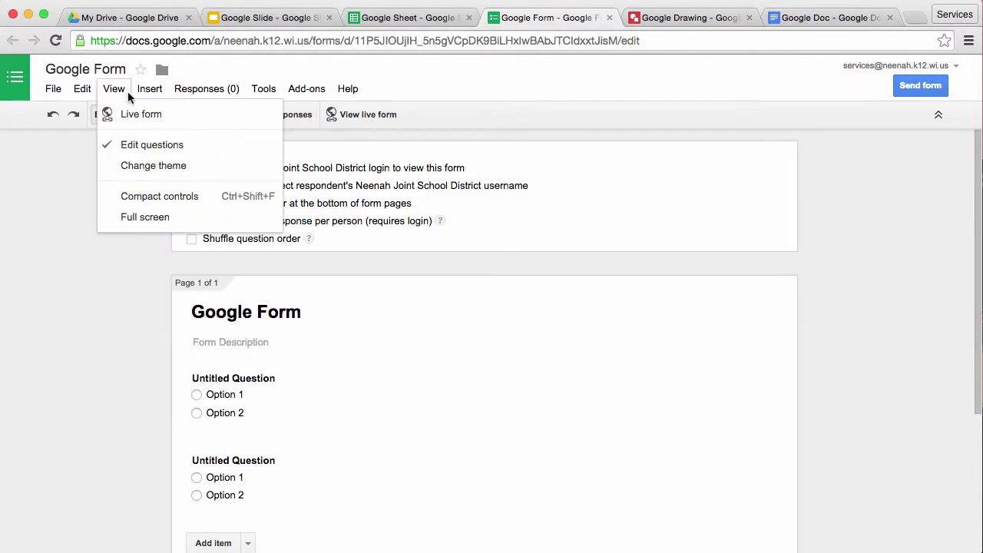
{"action": "mouse_move", "coordinate": [179, 91]}
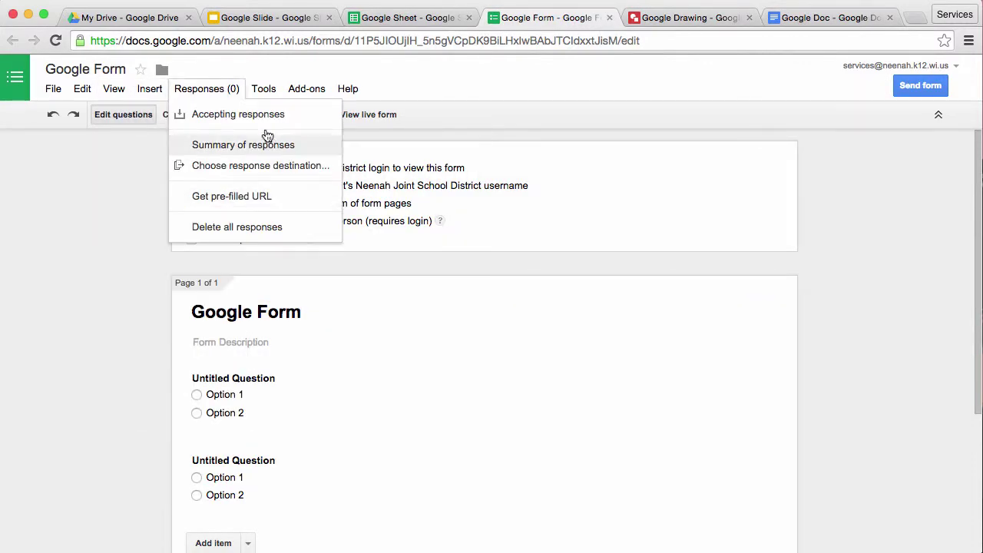
- Examine the Google Sheet's formatting tools and the Google Slide file's file and view commands
{"action": "left_click", "coordinate": [416, 22]}
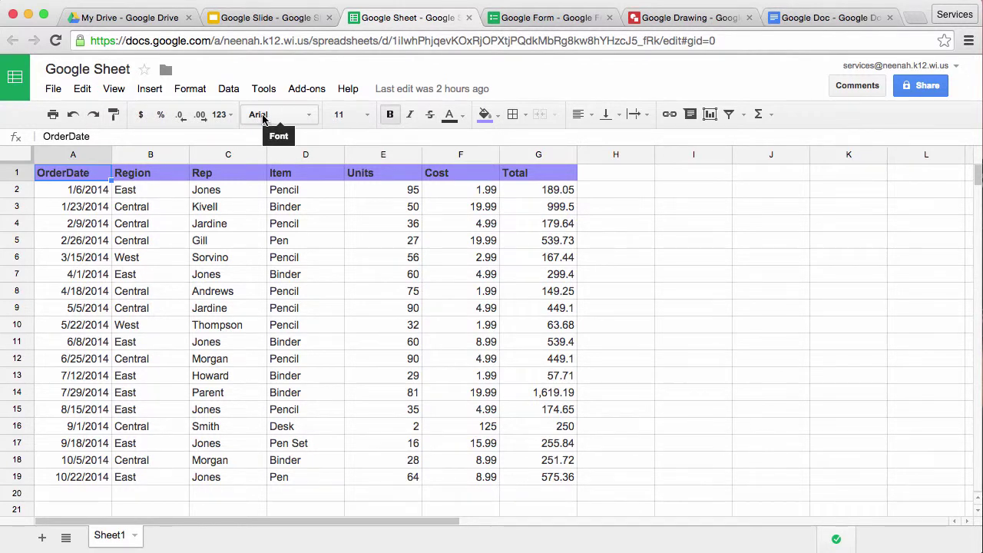
{"action": "left_click", "coordinate": [286, 20]}
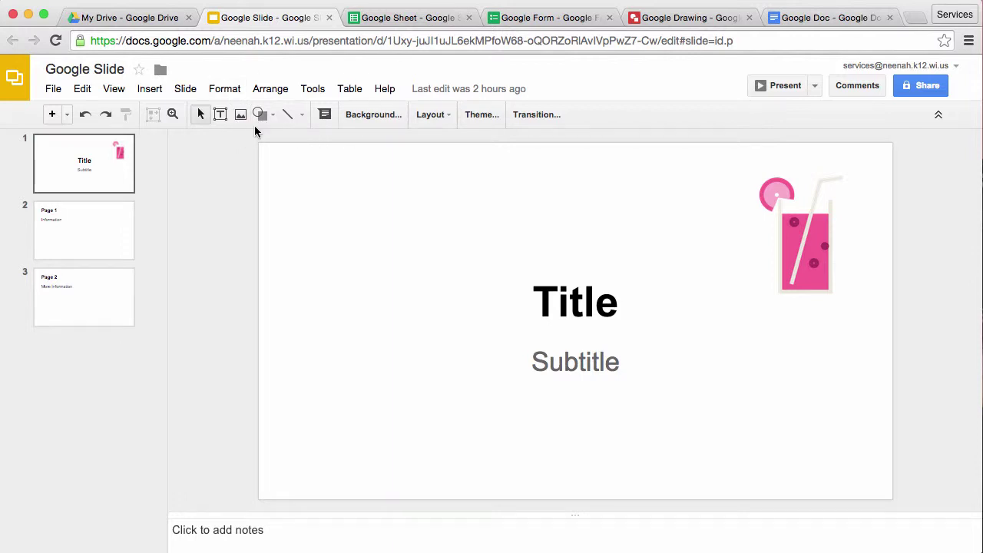
{"action": "left_click", "coordinate": [54, 89]}
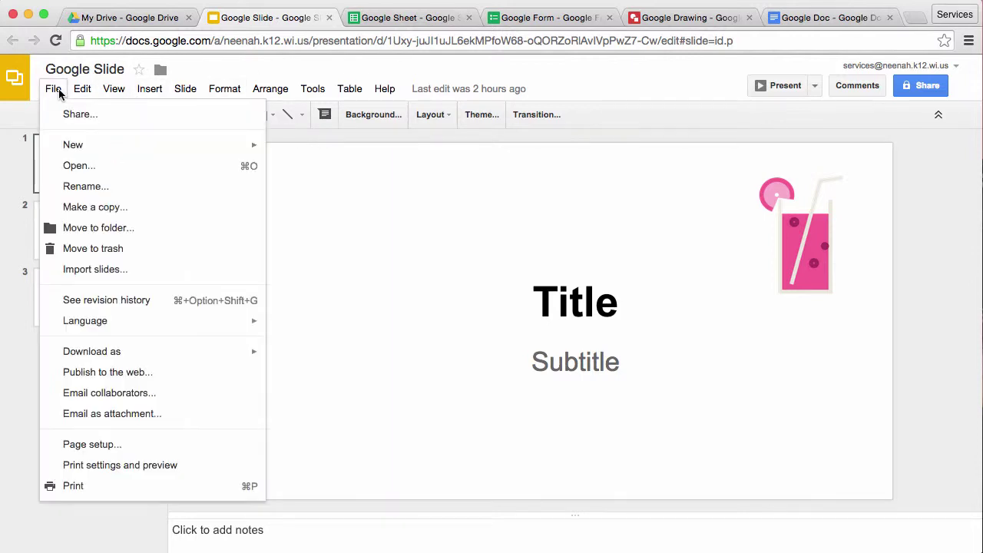
{"action": "left_click", "coordinate": [60, 91]}
{"action": "left_click", "coordinate": [112, 89]}
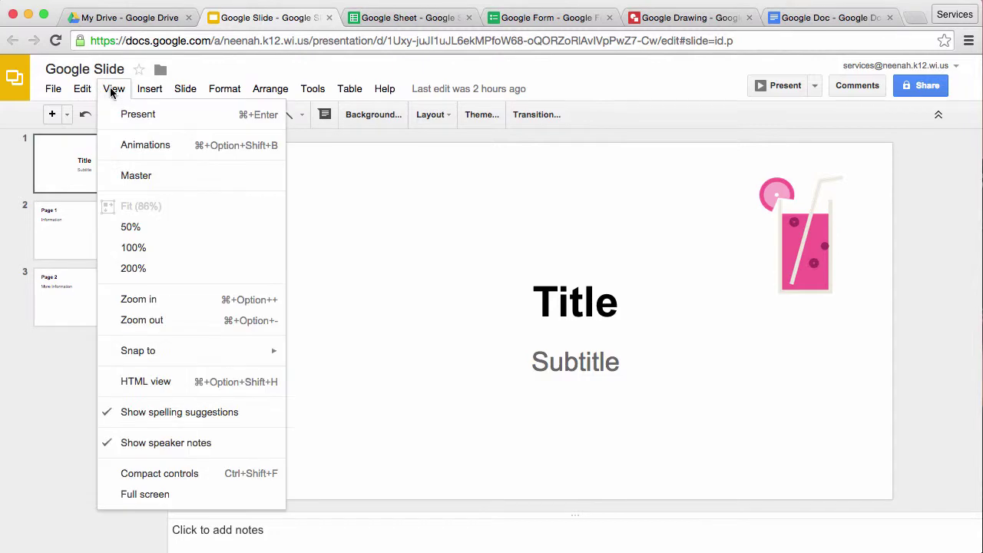
{"action": "left_click", "coordinate": [402, 154]}
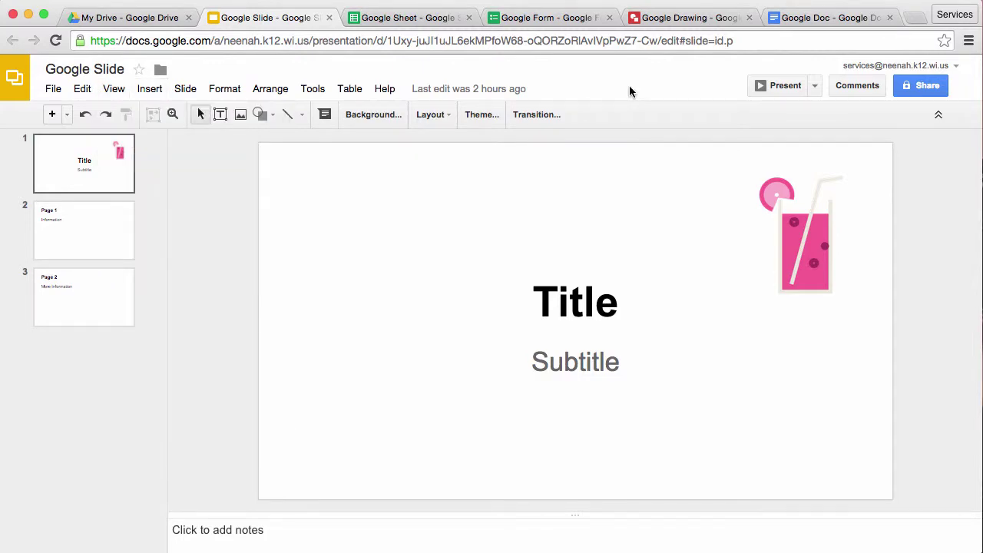